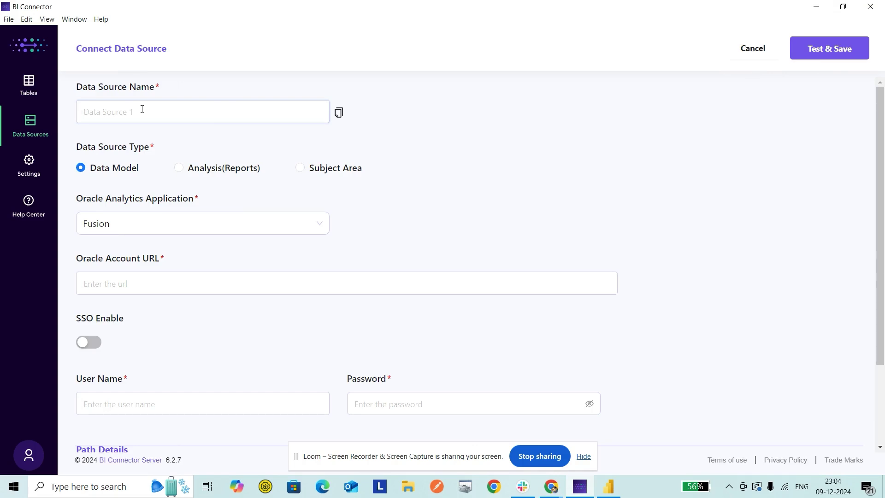
Name the data source Oracle Analysis, with type Analysis(Reports) and Analytics Cloud as the Oracle analytics application
text(Oracle Analysis)
click(179, 169)
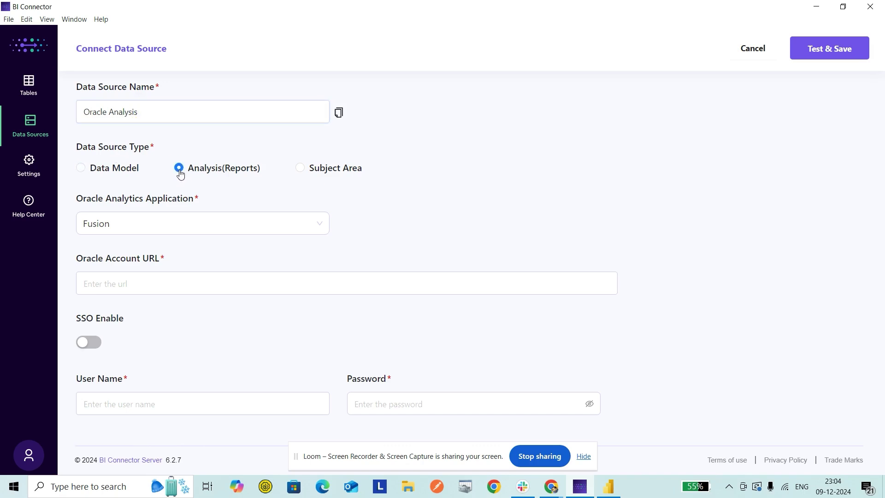
click(143, 223)
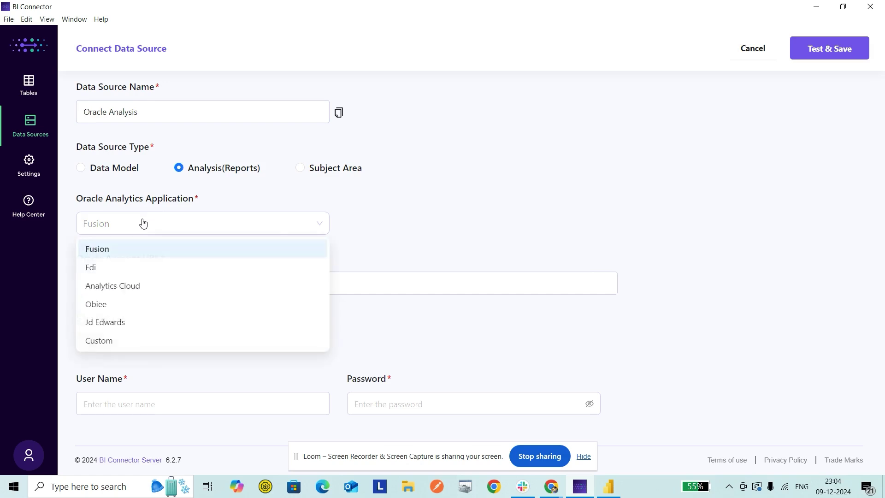
click(98, 289)
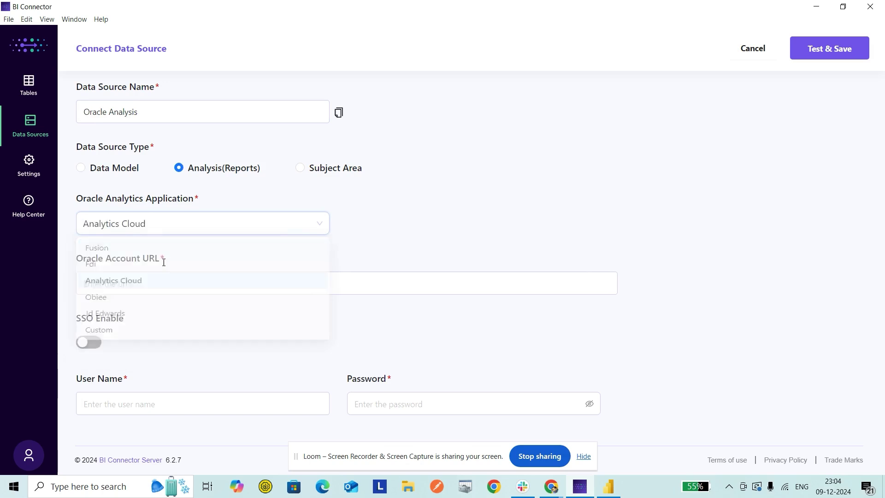
click(241, 229)
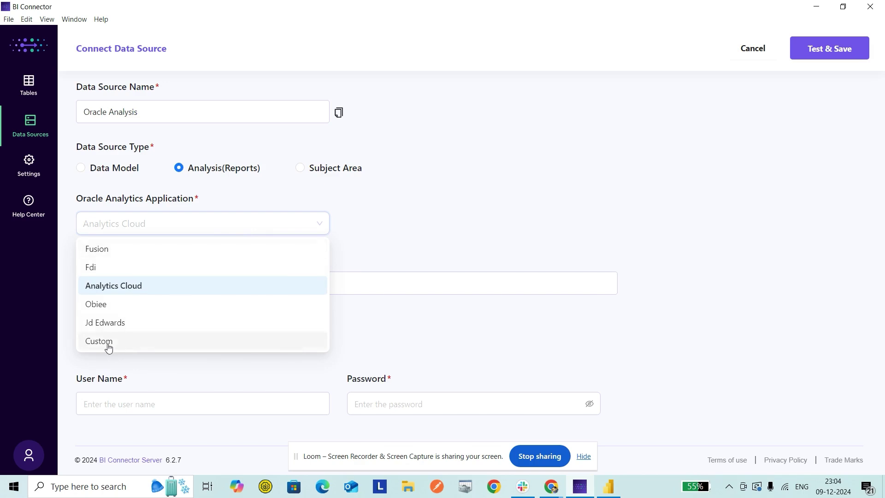
click(366, 250)
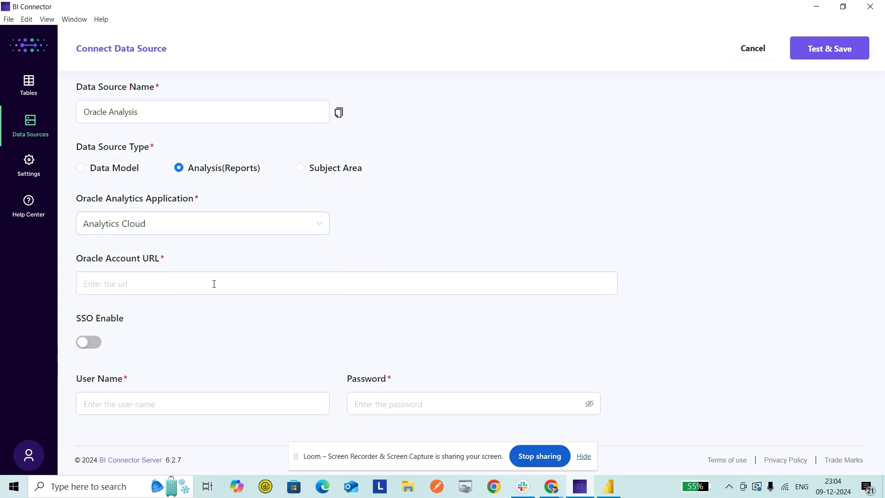
key(alt+Tab)
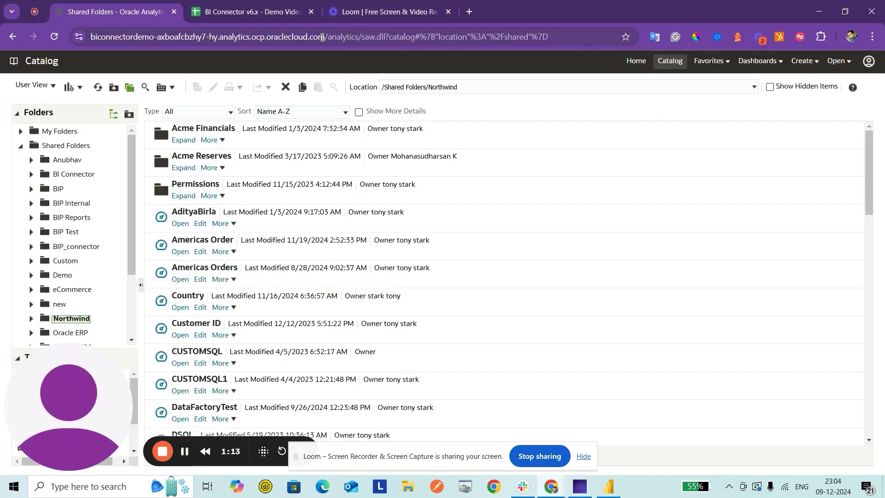
drag(329, 35, 31, 36)
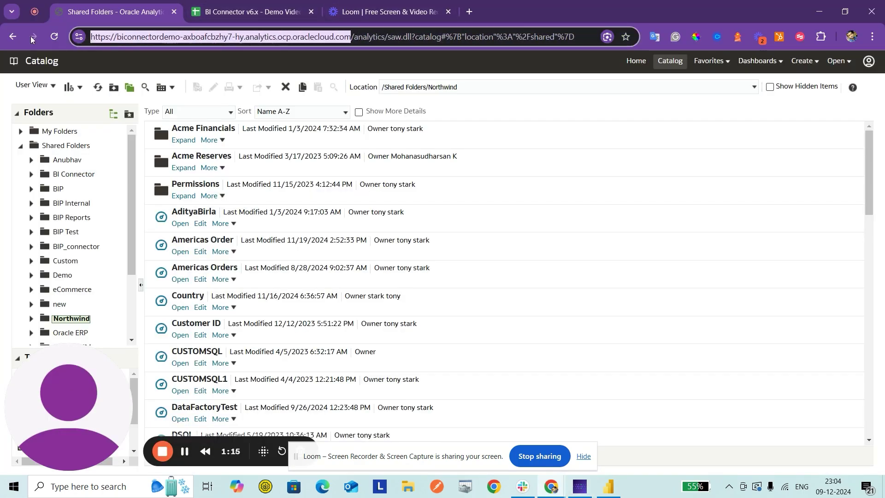
key(ctrl+c)
key(alt+Tab)
key(ctrl+v)
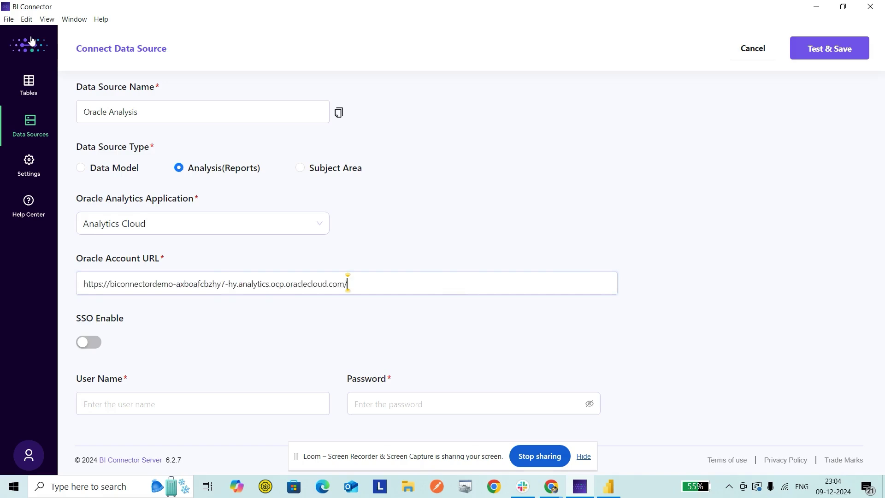
drag(348, 283, 345, 283)
click(345, 283)
text(:443)
Enter the Oracle account's user name and password, and test and save the data source
text(T)
key(BackSpace)
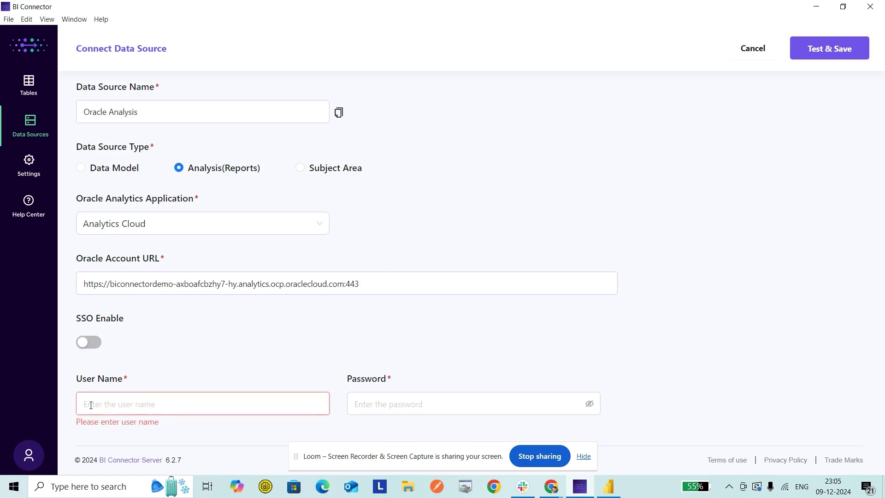
text(Tc)
text(ny)
key(Tab)
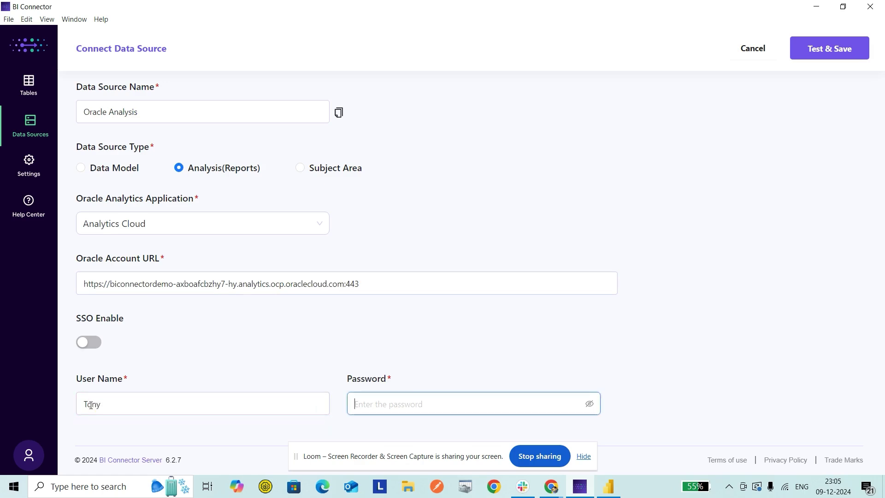
text(••••••••••••••••)
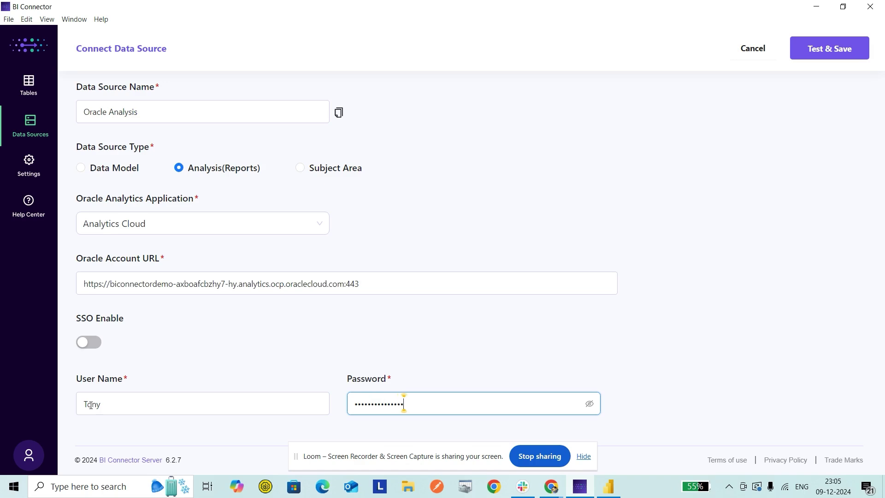
click(813, 54)
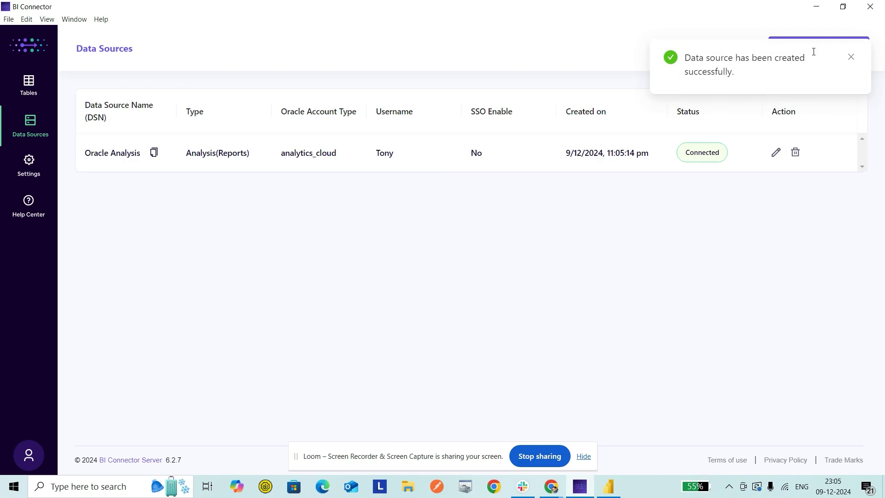
Create a table named Northwind reports based on the Oracle Analysis data source and continue to managing its reports
click(37, 93)
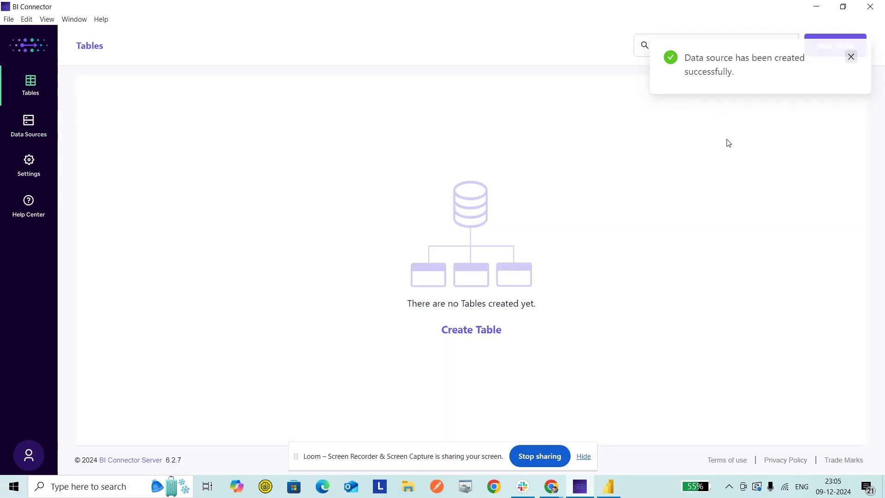
click(463, 339)
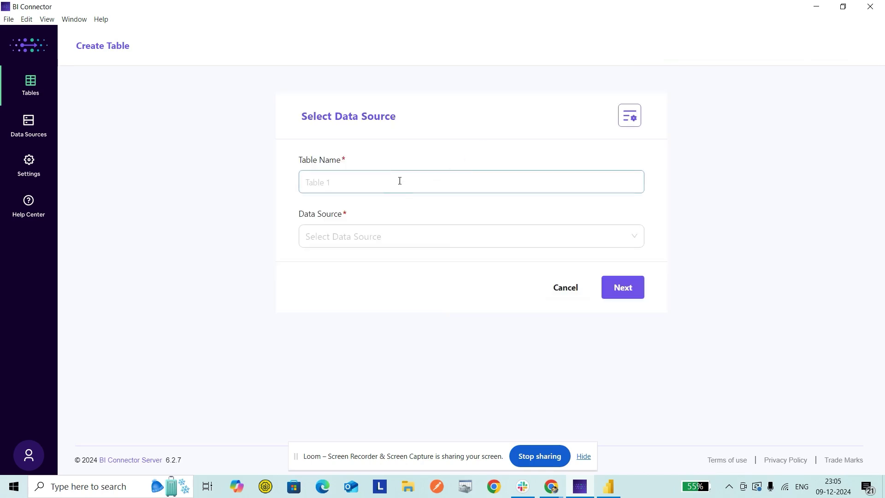
click(398, 180)
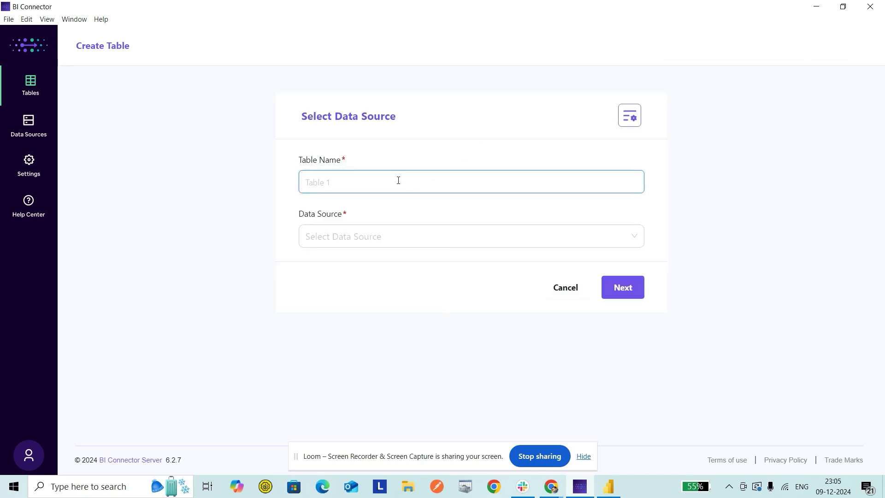
text(Northwin)
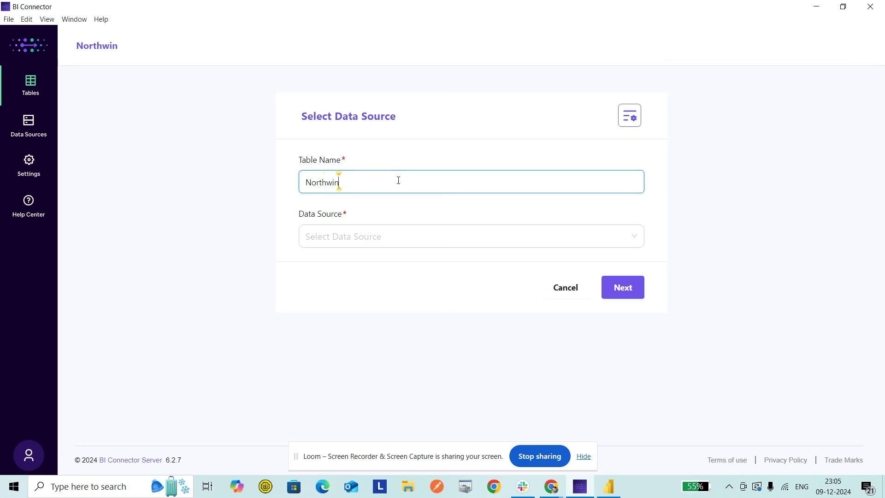
text(d reports)
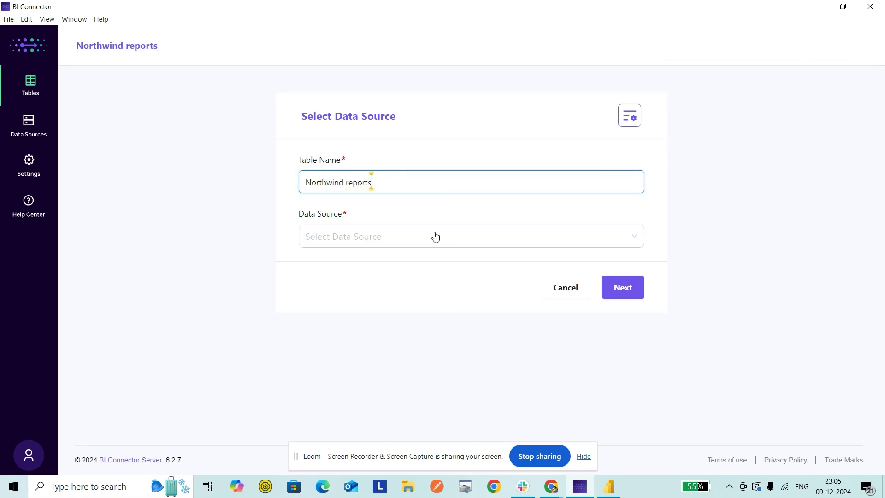
click(435, 238)
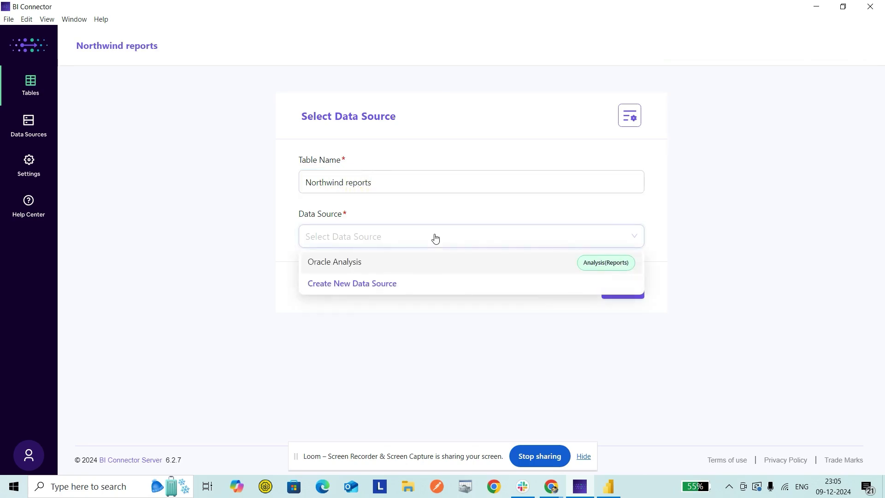
click(336, 266)
click(600, 286)
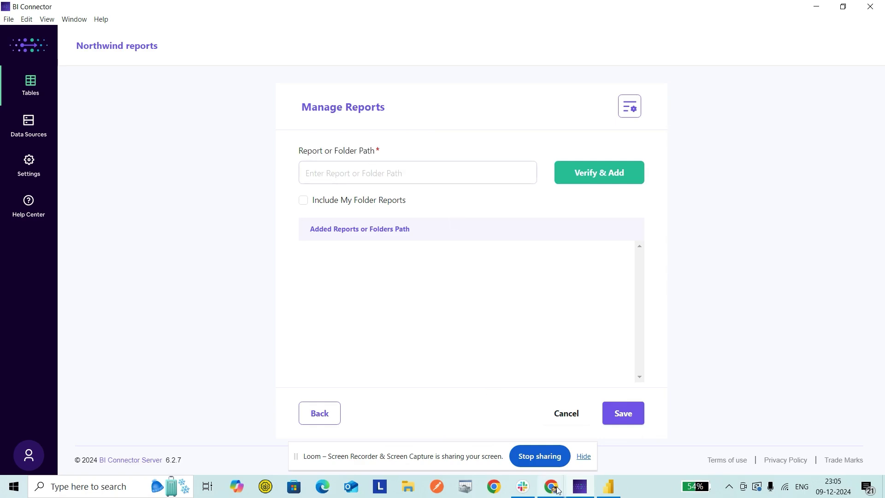
Switch to the Oracle Analytics catalog in Chrome and copy the location path from the Americas Order analysis's properties
mouse_move(557, 490)
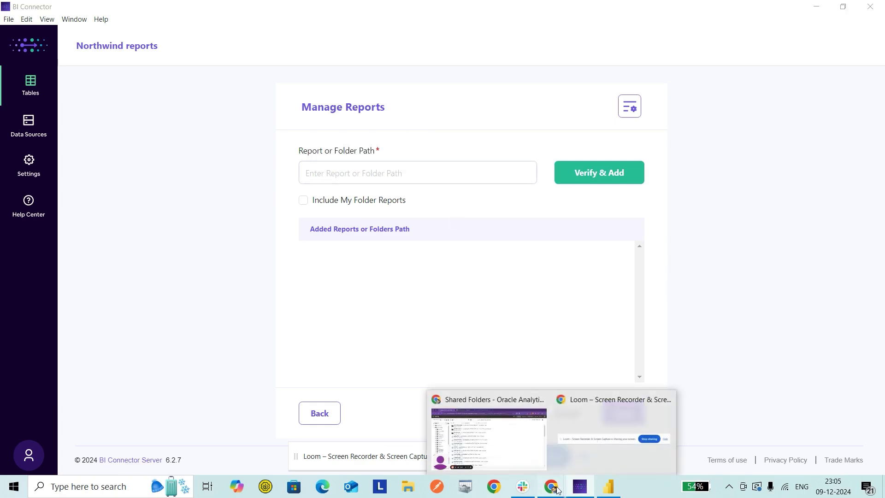
click(459, 432)
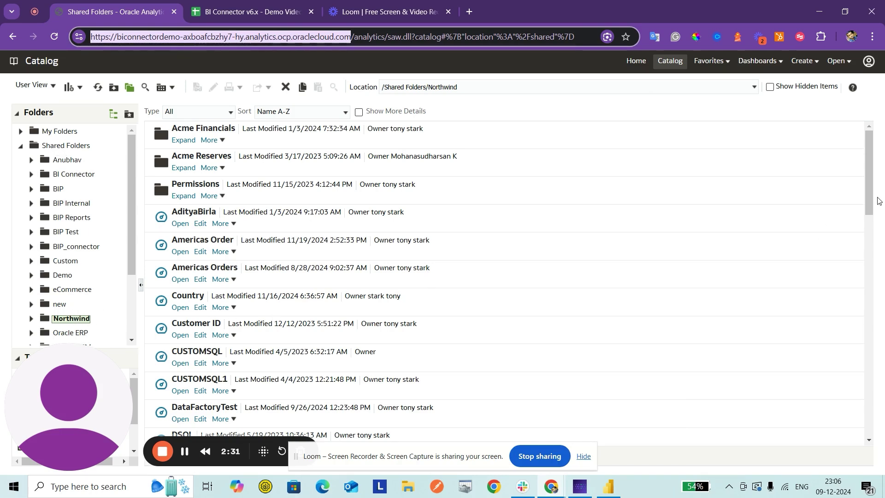
mouse_move(868, 200)
mouse_down()
mouse_move(868, 222)
mouse_move(868, 200)
mouse_up()
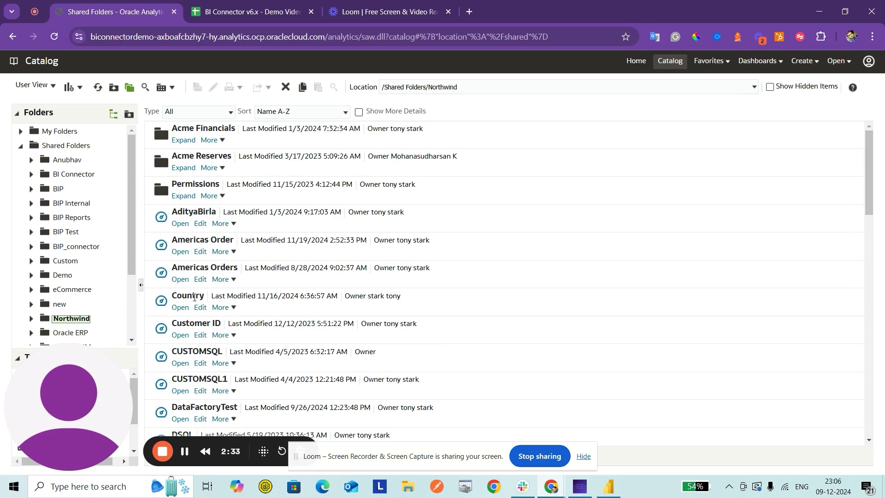
click(233, 250)
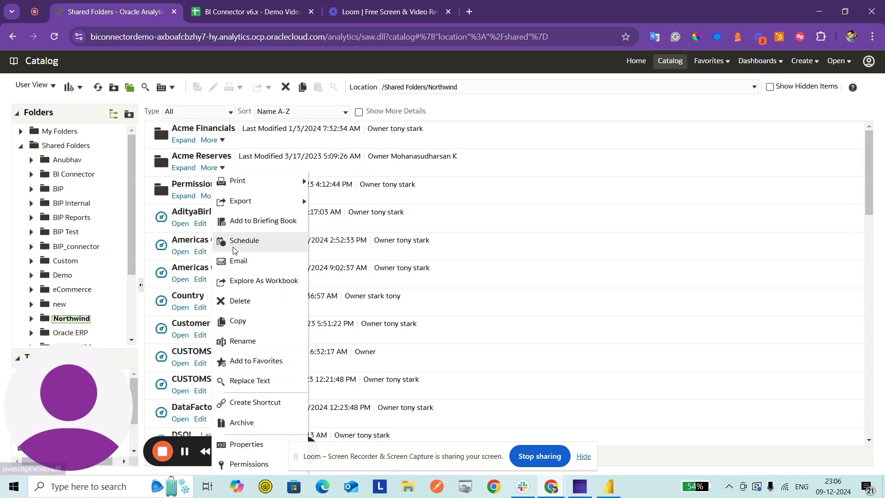
click(247, 445)
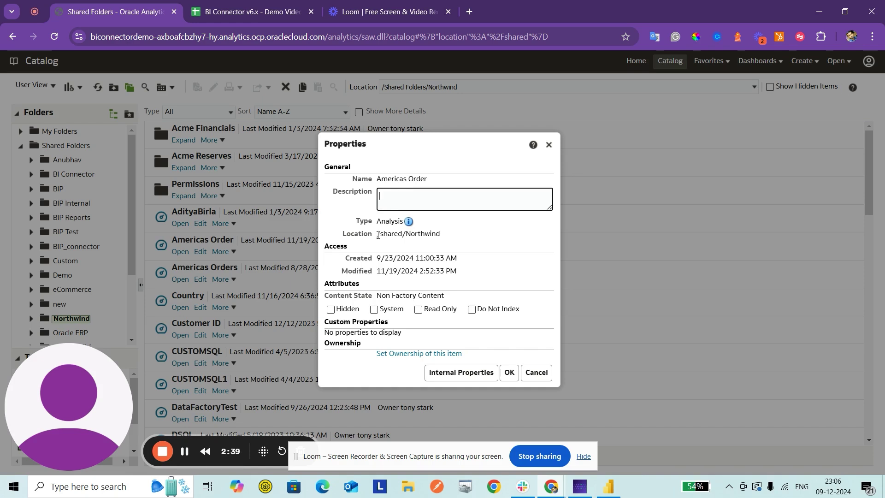
drag(378, 235, 451, 237)
Switch back to BI Connector, then verify and add the copied folder path /shared/Northwind to the table
key(alt+Tab)
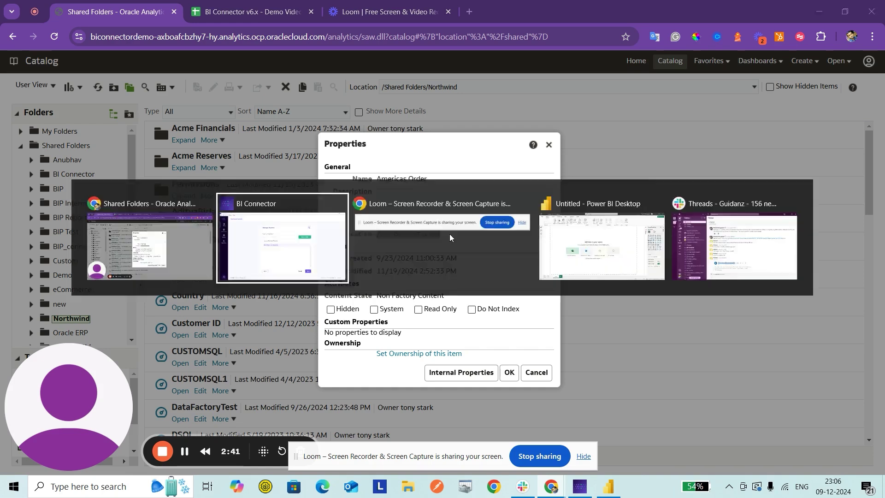
click(333, 174)
key(ctrl+v)
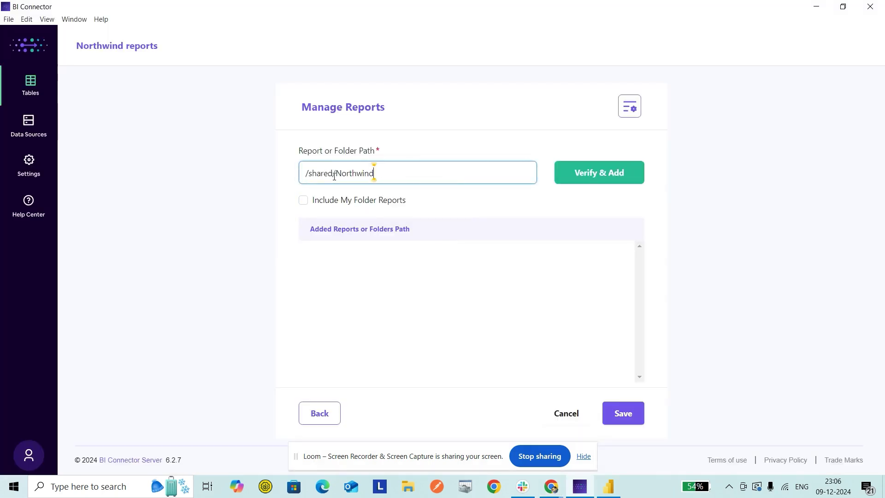
click(613, 179)
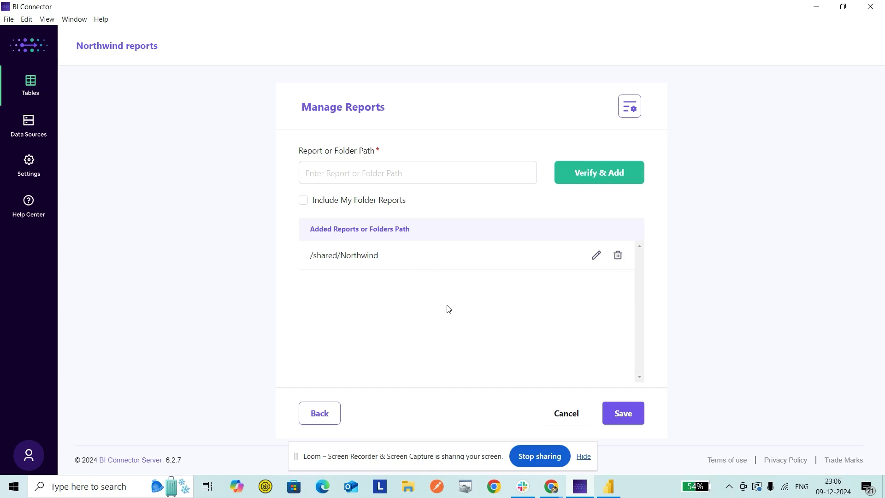
Turn Include My Folder Reports on and off again, and save the Northwind reports table
key(alt+Tab)
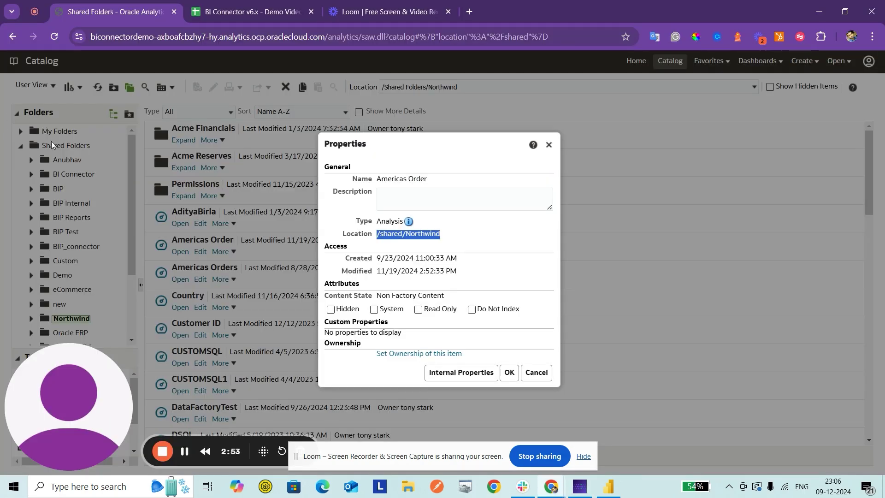
key(alt+Tab)
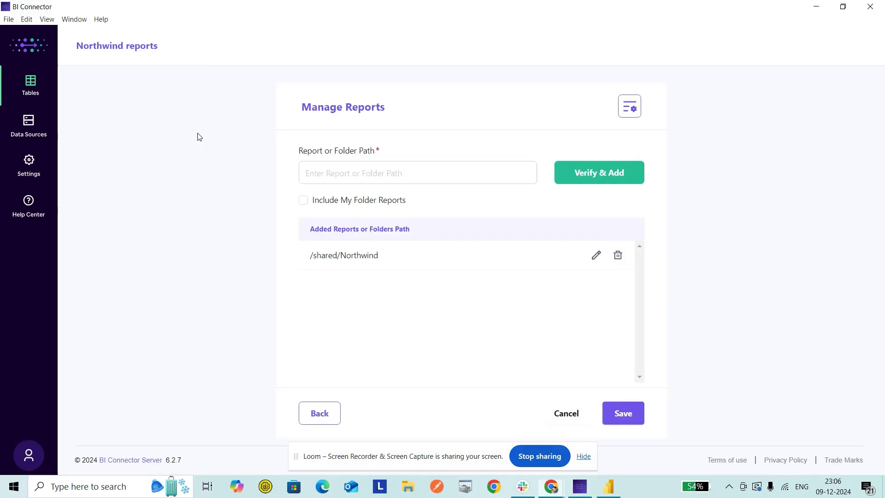
click(303, 201)
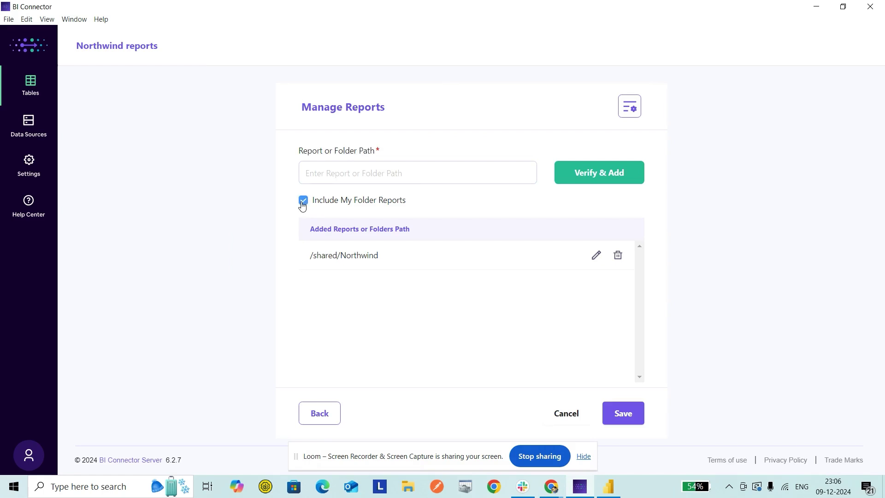
click(302, 201)
click(613, 416)
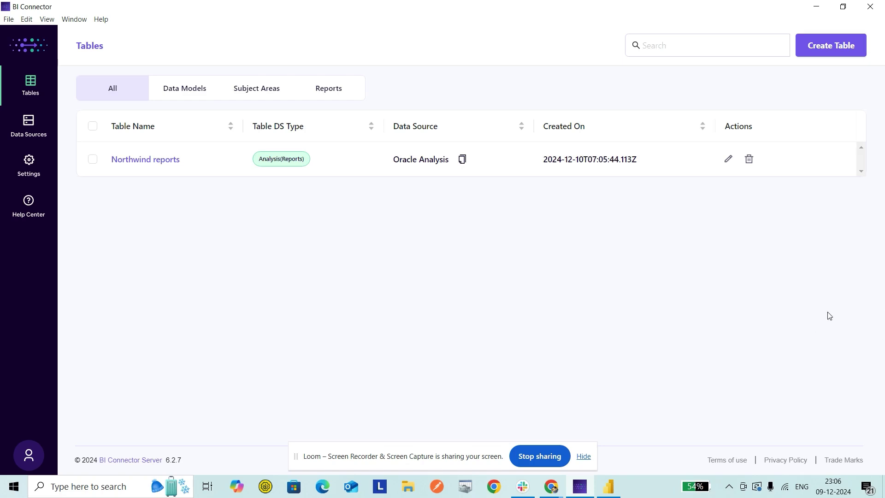
Switch to Power BI Desktop, find BI Connector among the Get Data sources, and start connecting with it
click(613, 492)
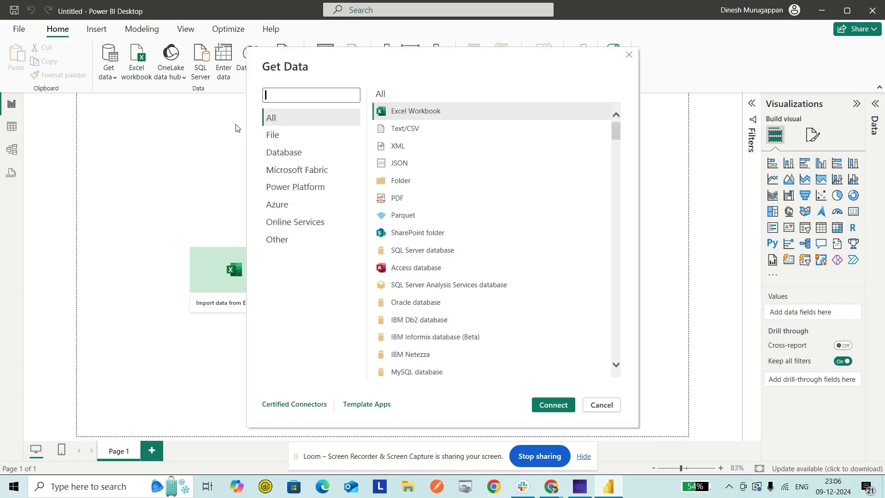
text(BI Co)
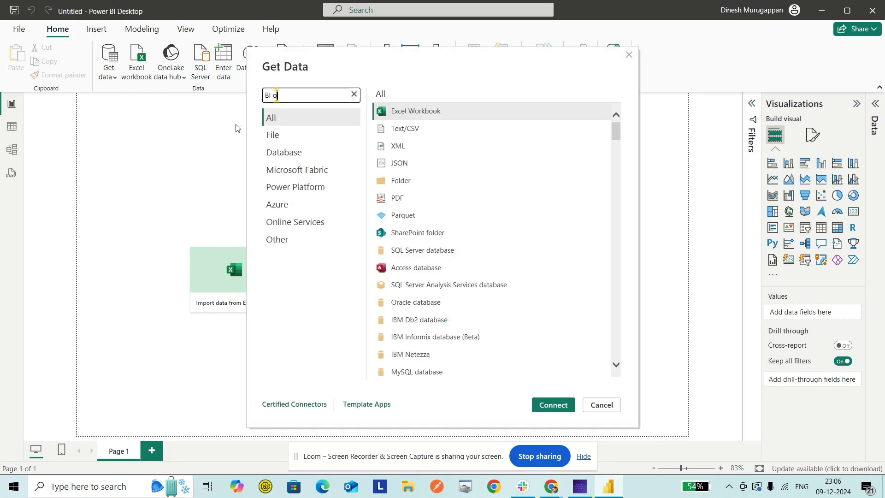
text(nnector)
click(420, 114)
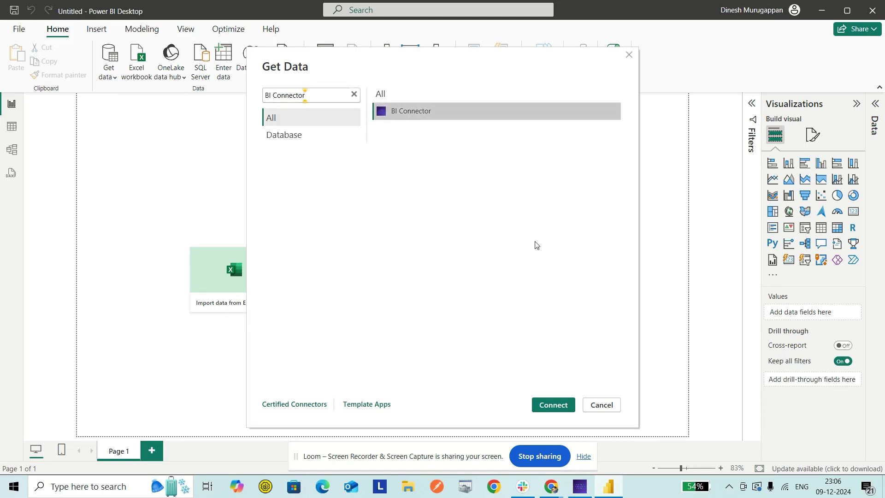
click(551, 405)
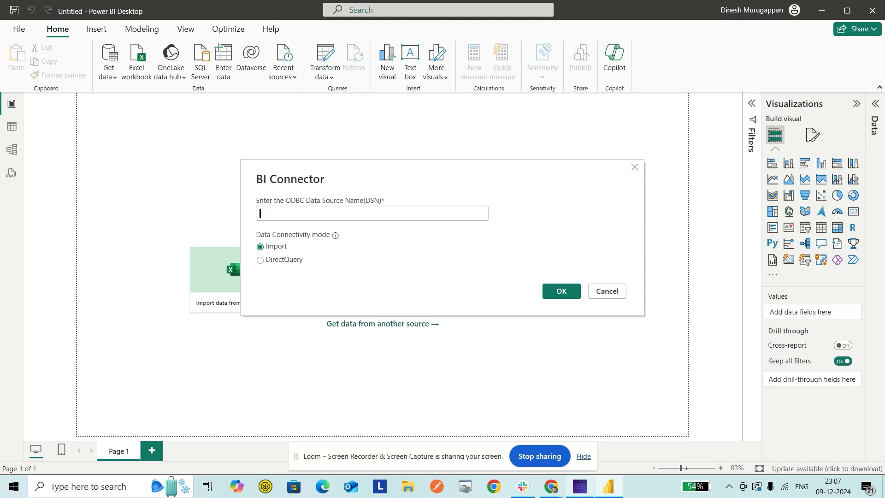
Switch to BI Connector, copy the Oracle Analysis data source name, and submit it as the DSN in Power BI Desktop's connection dialog
click(581, 487)
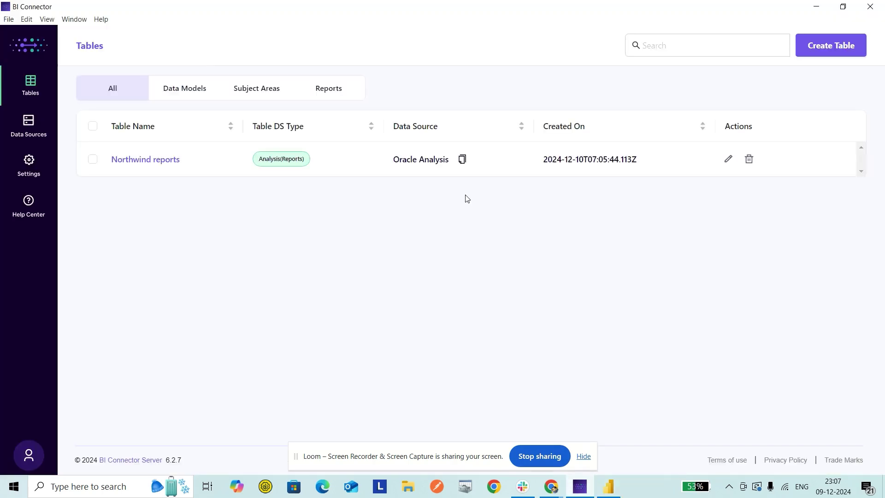
click(462, 160)
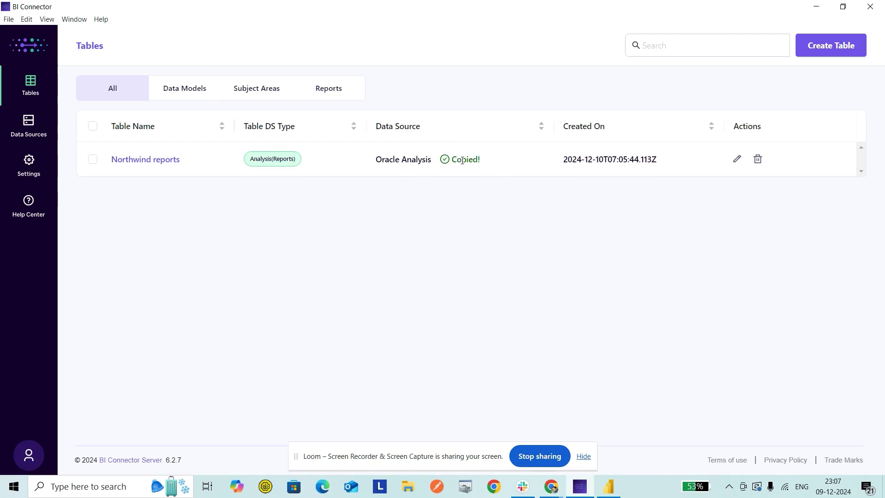
key(alt+Tab)
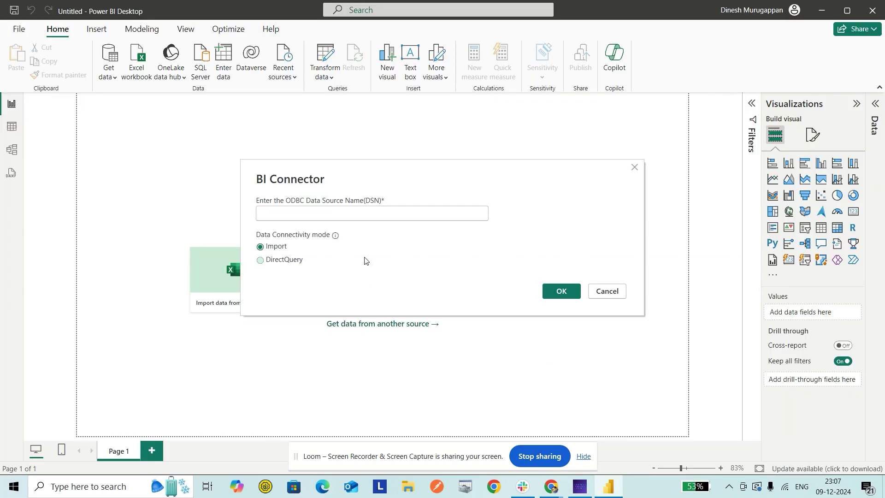
click(365, 214)
key(ctrl+v)
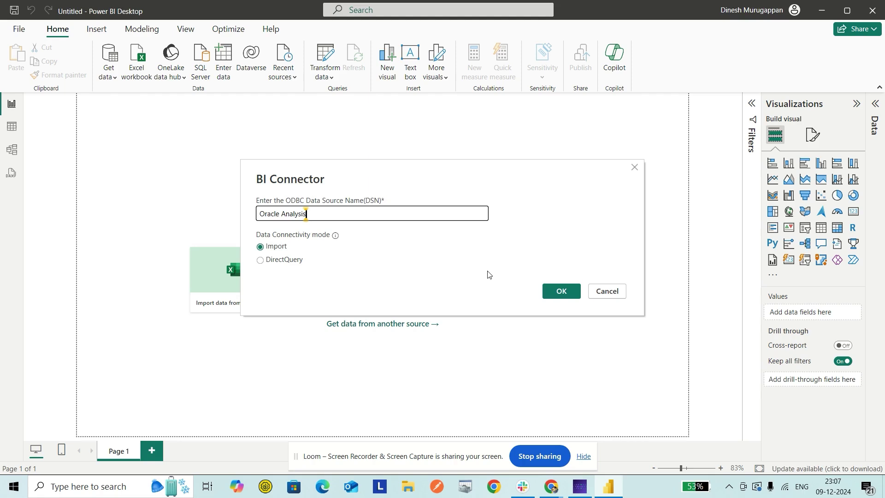
click(558, 293)
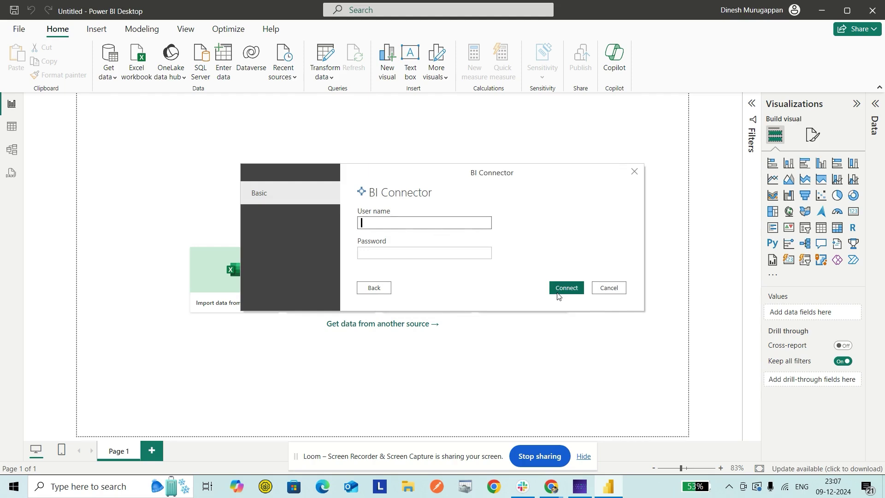
Enter the account user name and password for the BI Connector source and connect
text(Tony)
key(Tab)
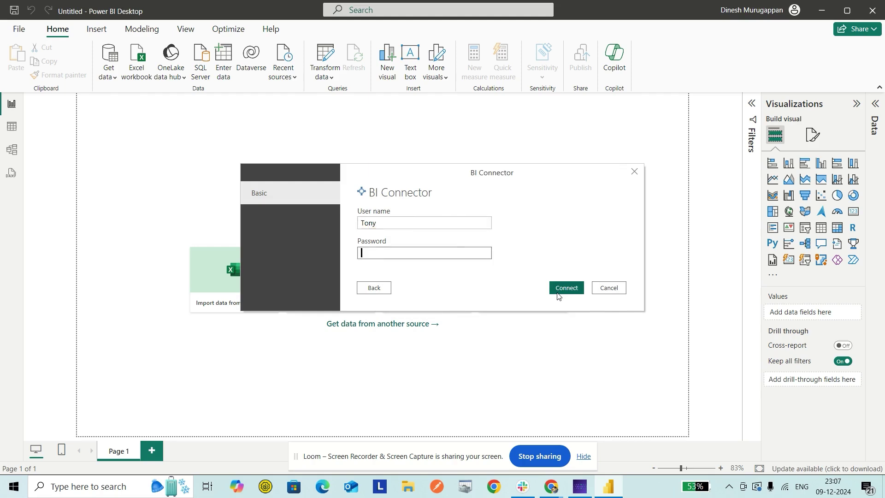
text(•••••••••••••••)
click(566, 292)
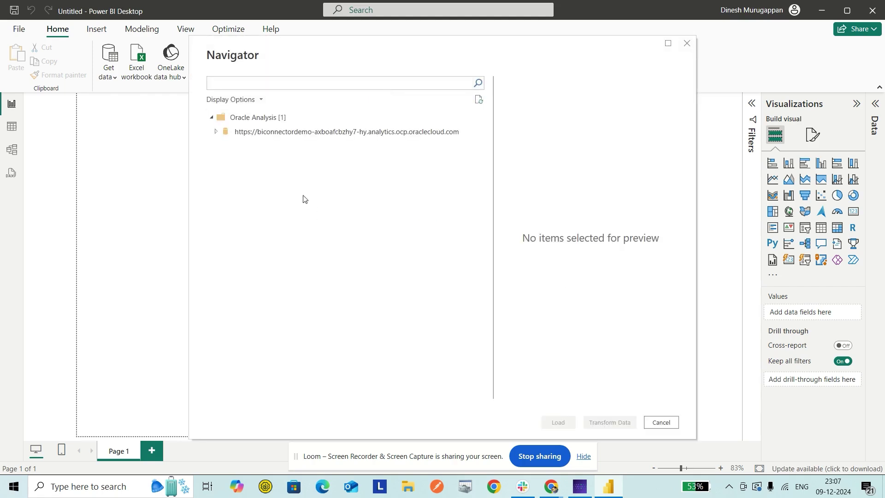
Expand the Oracle Analytics server in the Navigator and compare its reports with the Northwind folder in the Chrome catalog
click(216, 133)
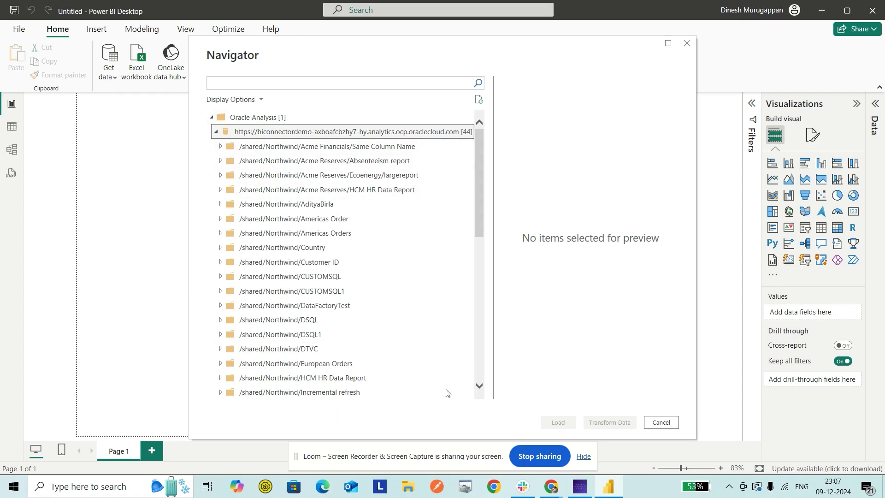
mouse_move(551, 486)
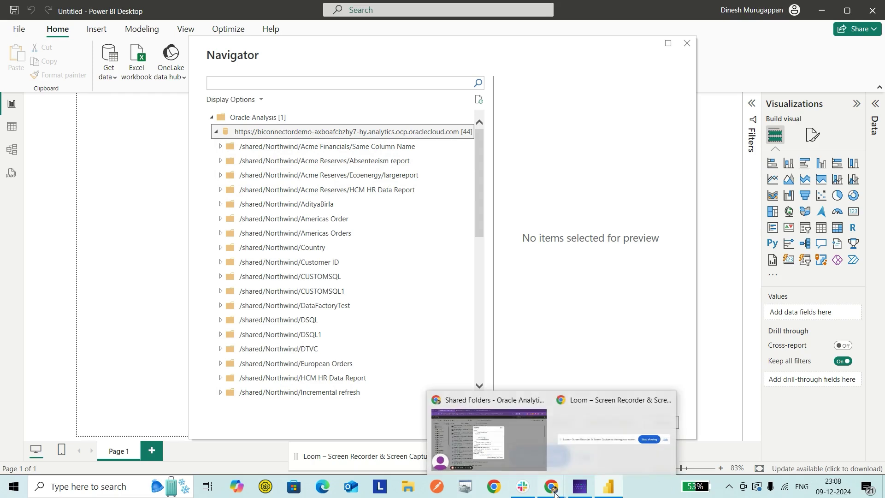
click(482, 450)
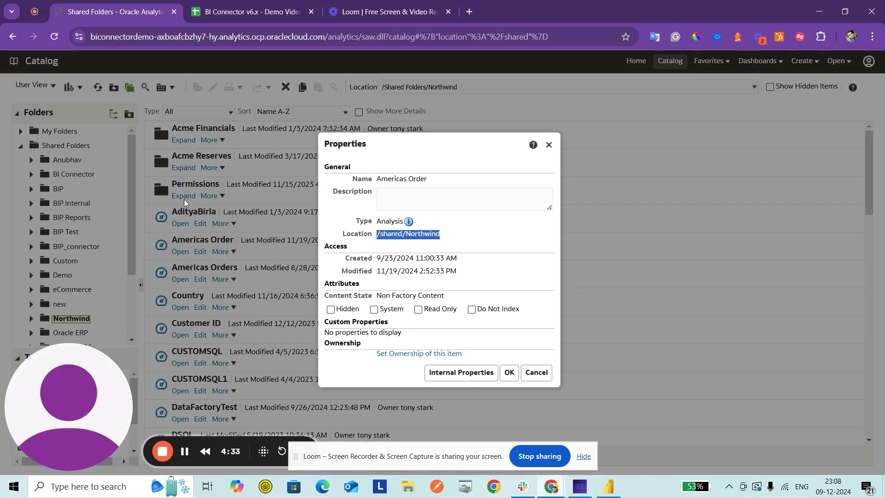
key(alt+Tab)
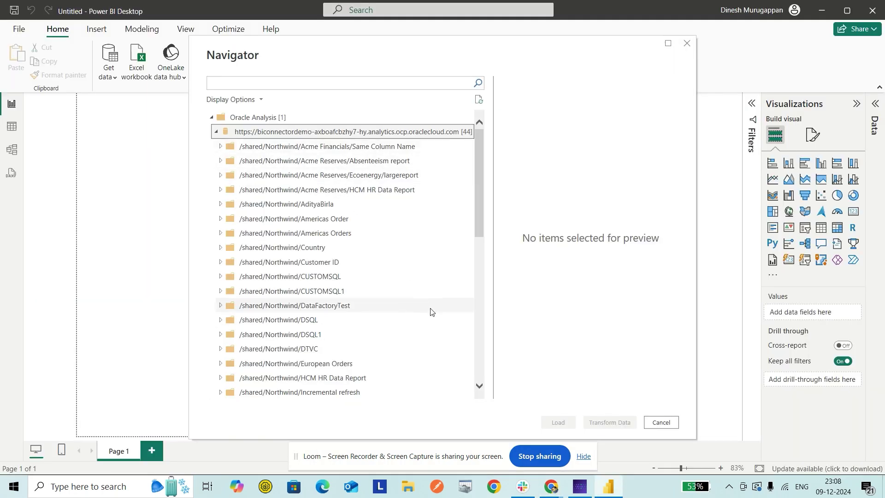
key(alt+Tab)
click(548, 145)
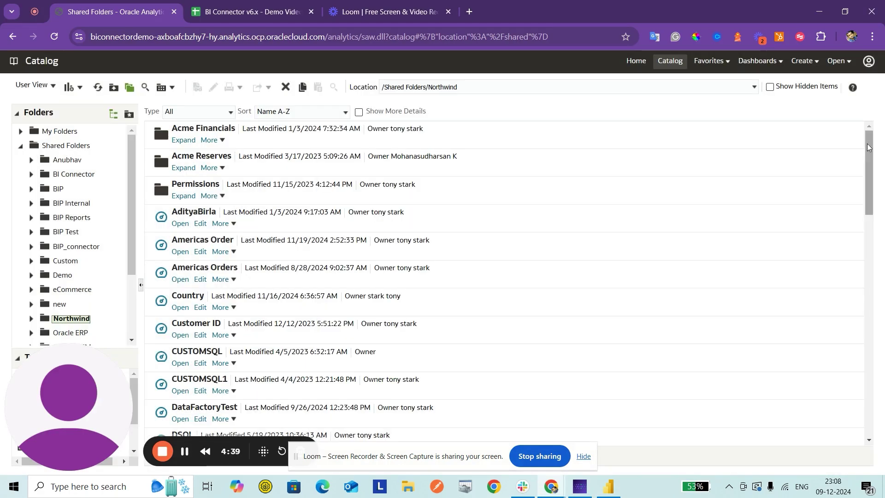
drag(870, 150, 870, 221)
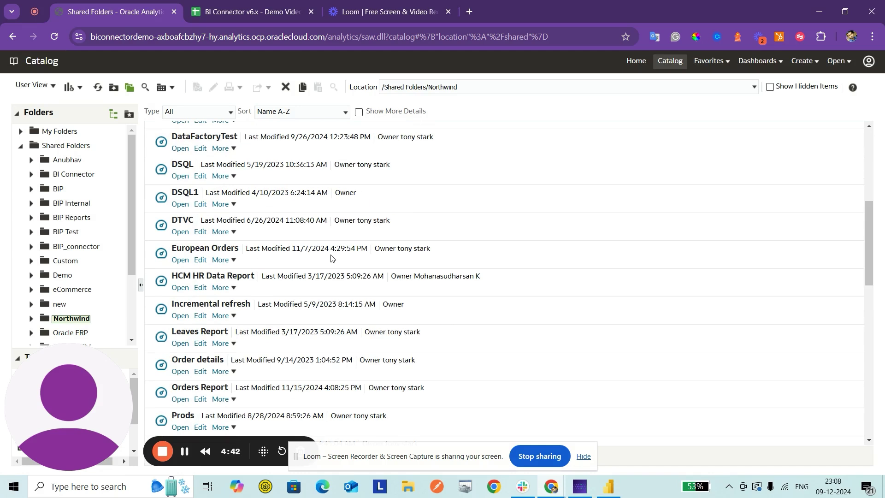
Switch back to Power BI Desktop, search the Navigator for "european order", select the European Orders table and load it
key(alt+Tab)
click(236, 82)
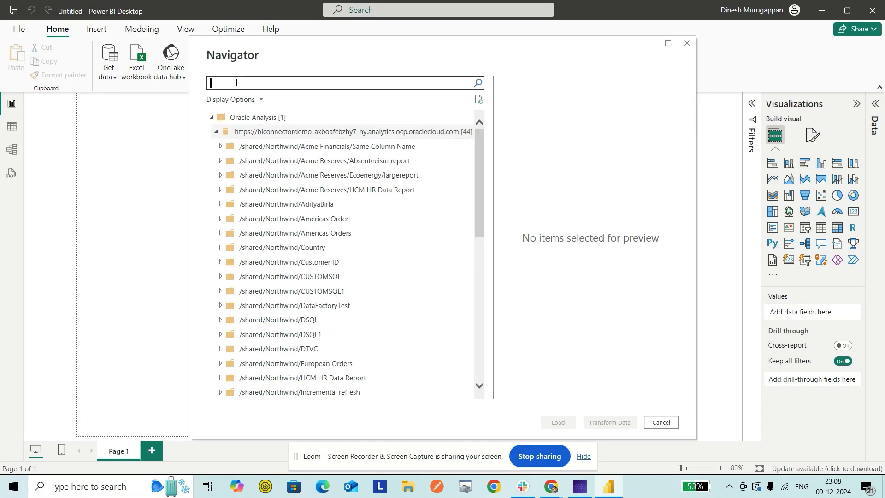
text(european order)
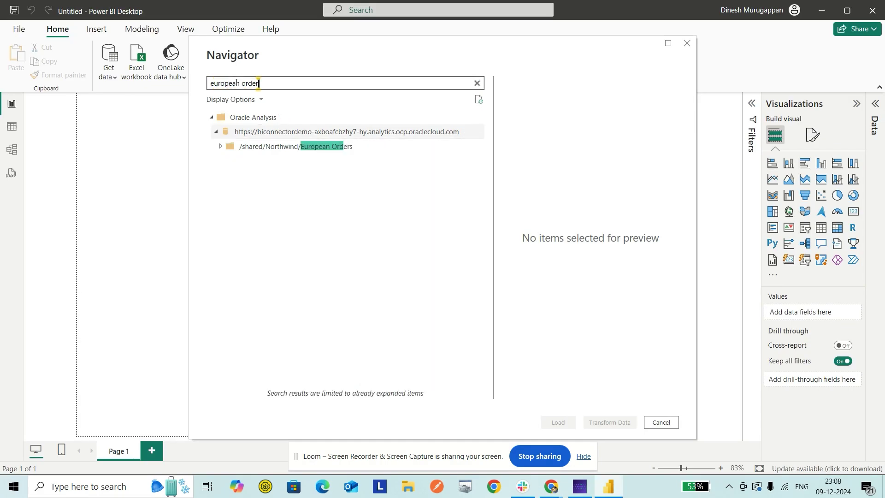
click(220, 146)
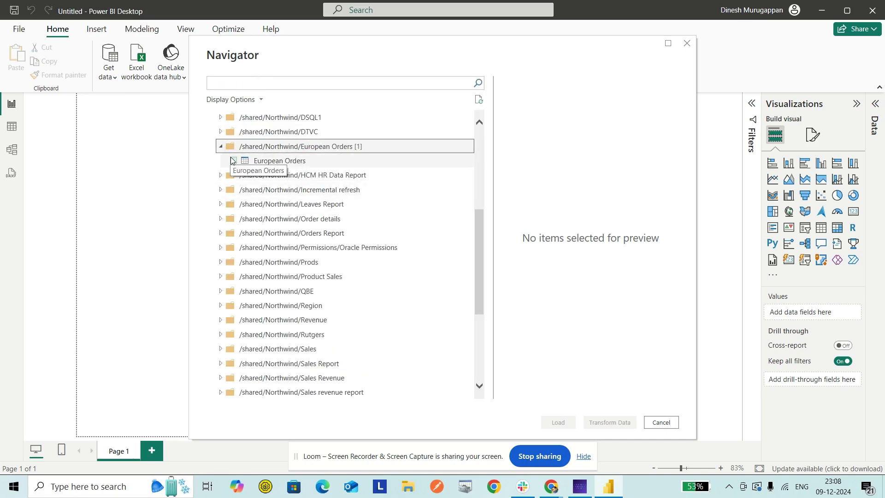
click(233, 161)
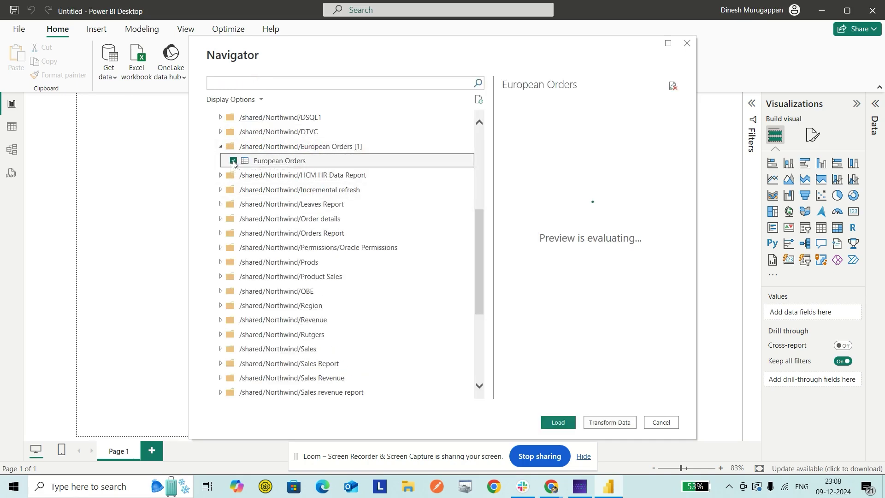
click(557, 423)
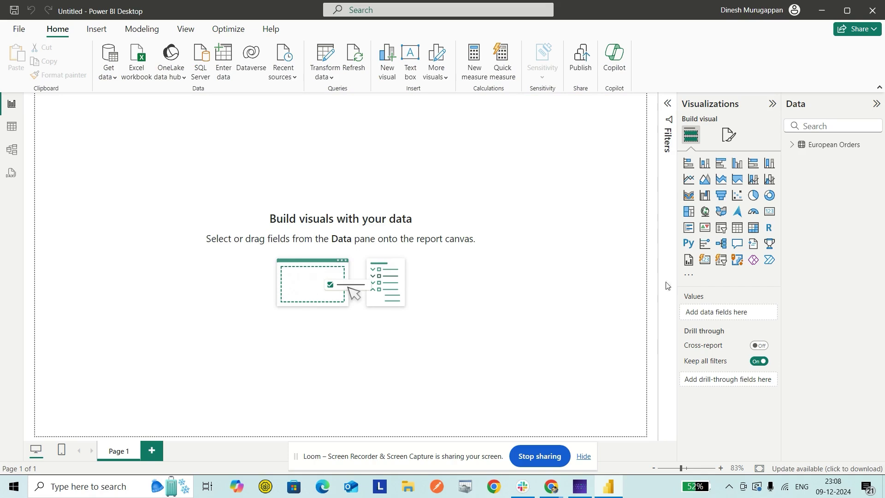
Insert a table visual with COUNTRY and QUANTITY from European Orders and convert it to a stacked column chart
click(736, 227)
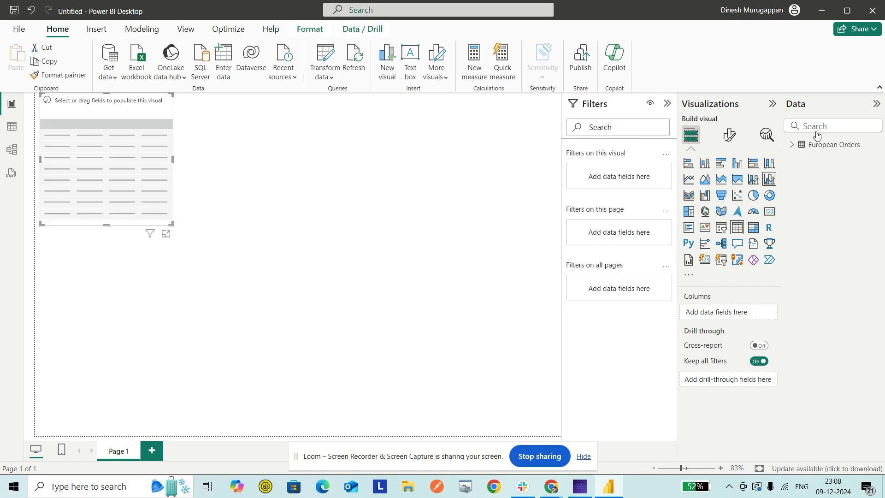
click(792, 144)
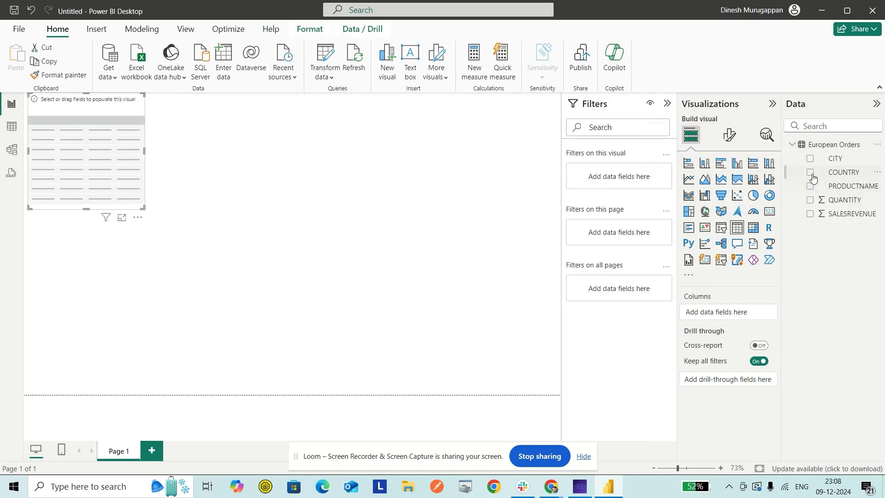
click(810, 173)
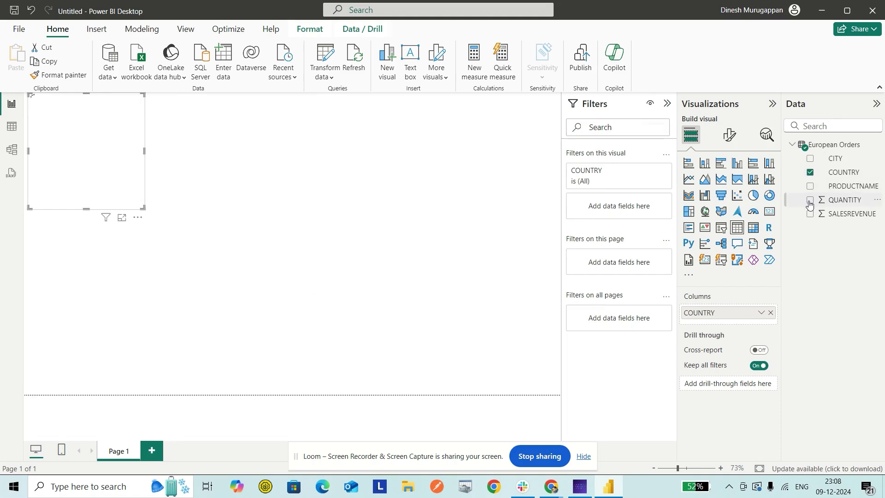
click(810, 200)
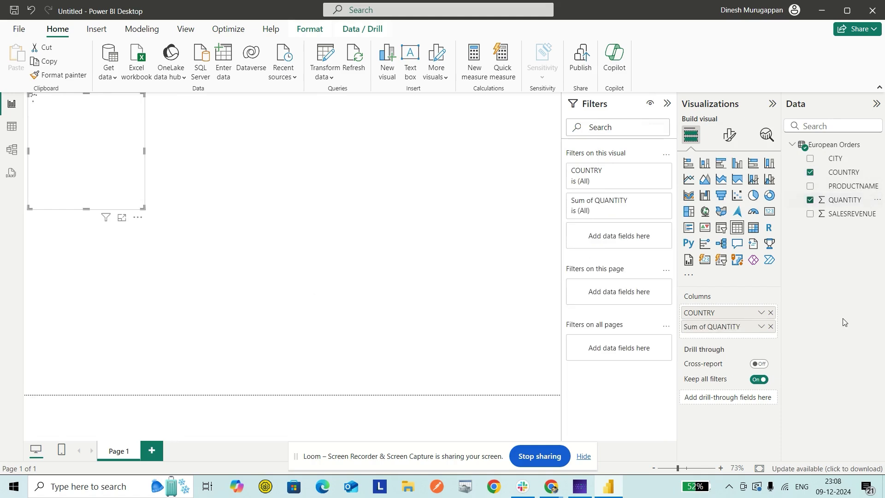
click(704, 163)
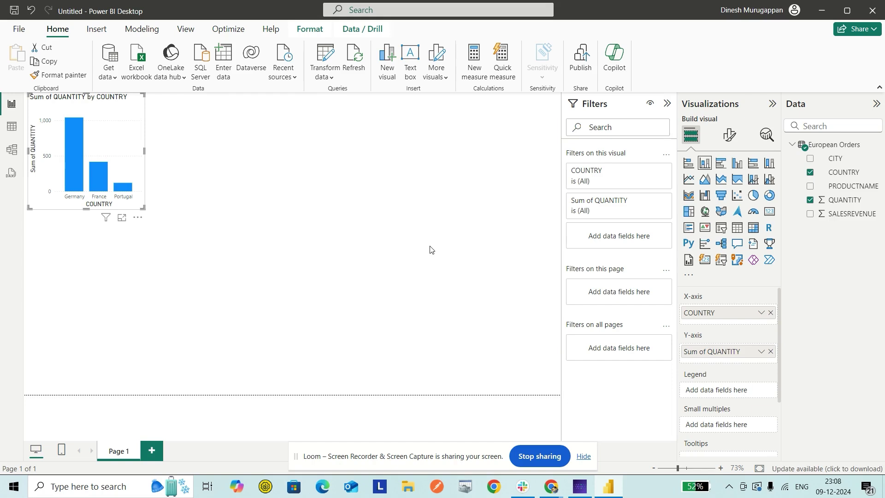
click(209, 314)
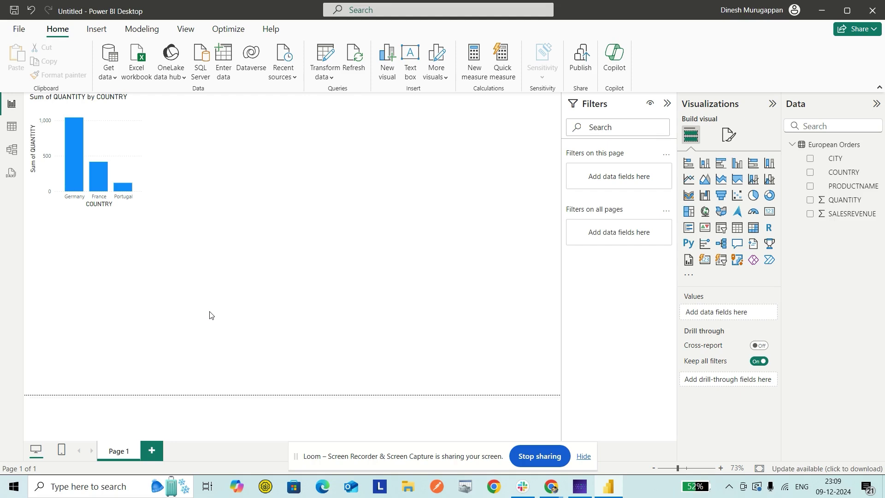
click(539, 455)
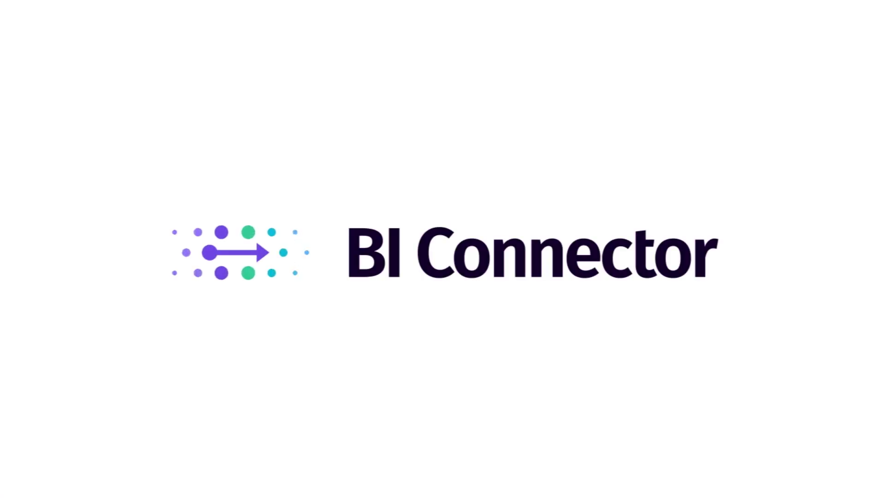